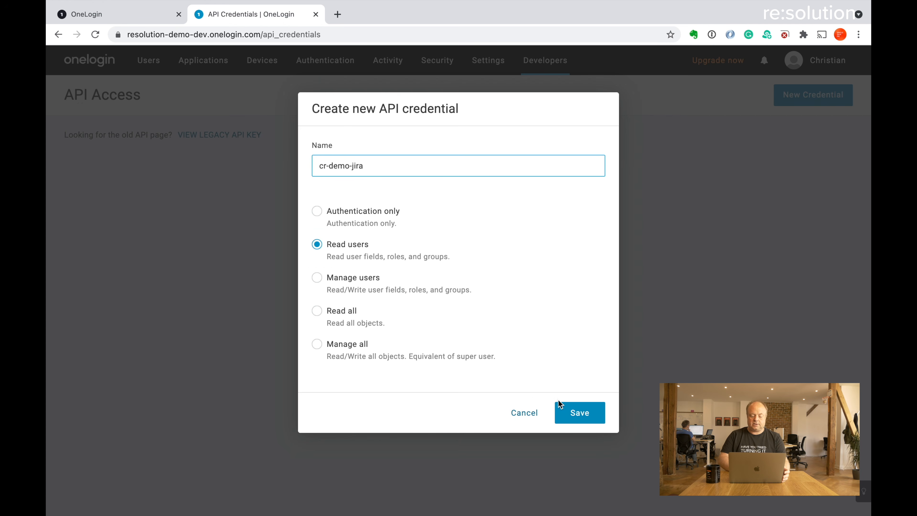
Step: Save the cr-demo-jira OneLogin API credential, copy its Client ID, and return to Jira
left_click(580, 413)
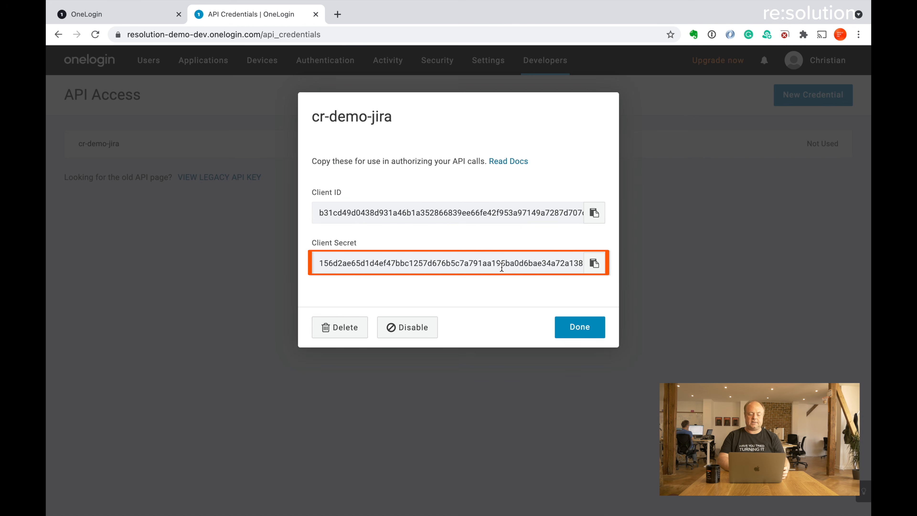
left_click(596, 216)
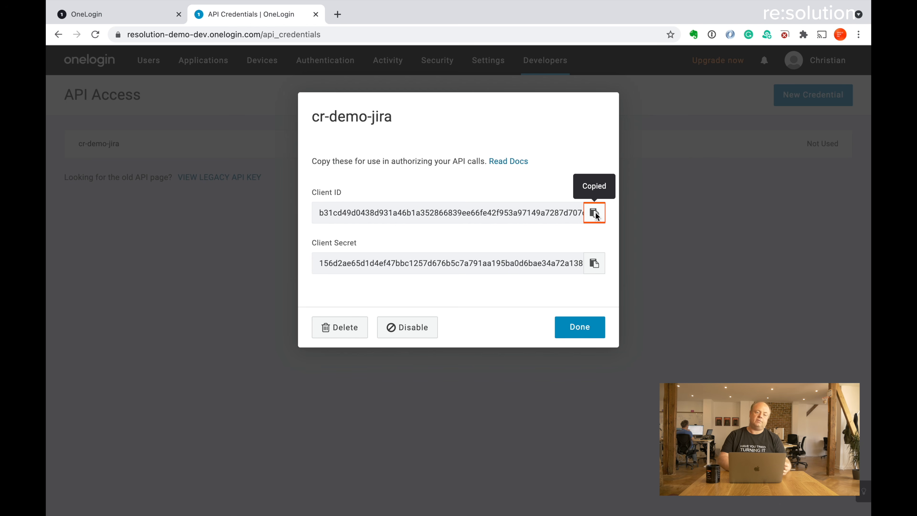
key("ctrl+Left")
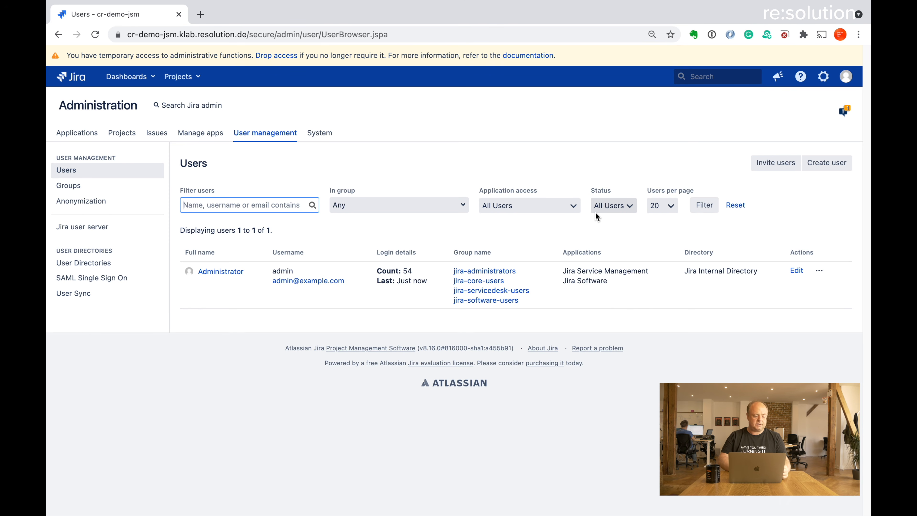
Step: Create a new OneLogin connector from the User Sync page's Create Connector menu
left_click(83, 298)
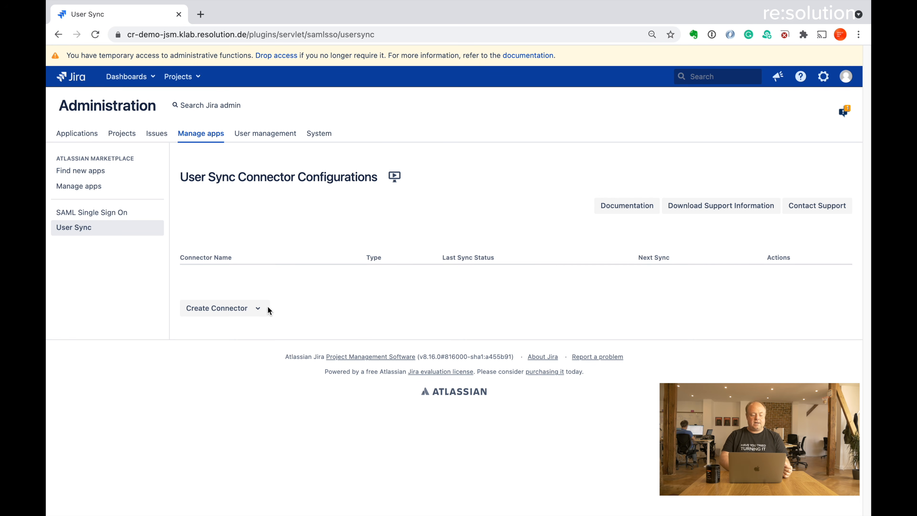
left_click(260, 309)
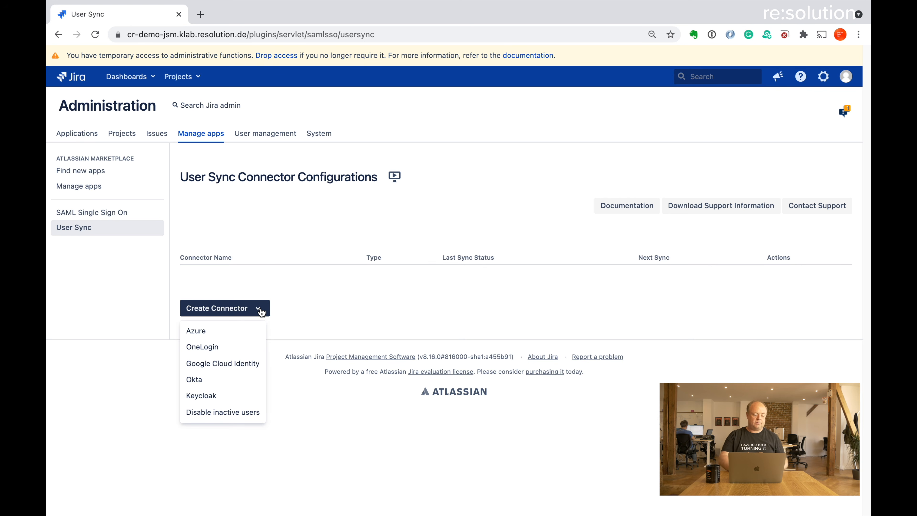
left_click(239, 349)
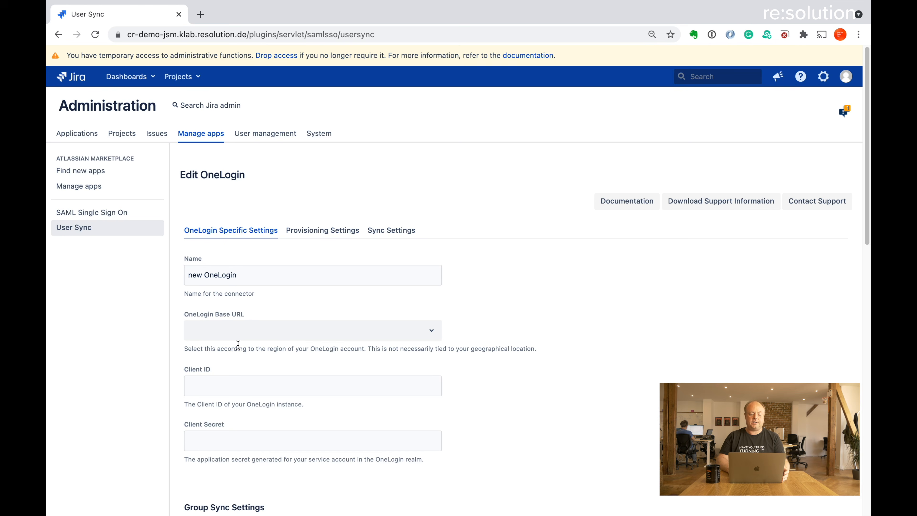
triple_click(261, 273)
type("Pr")
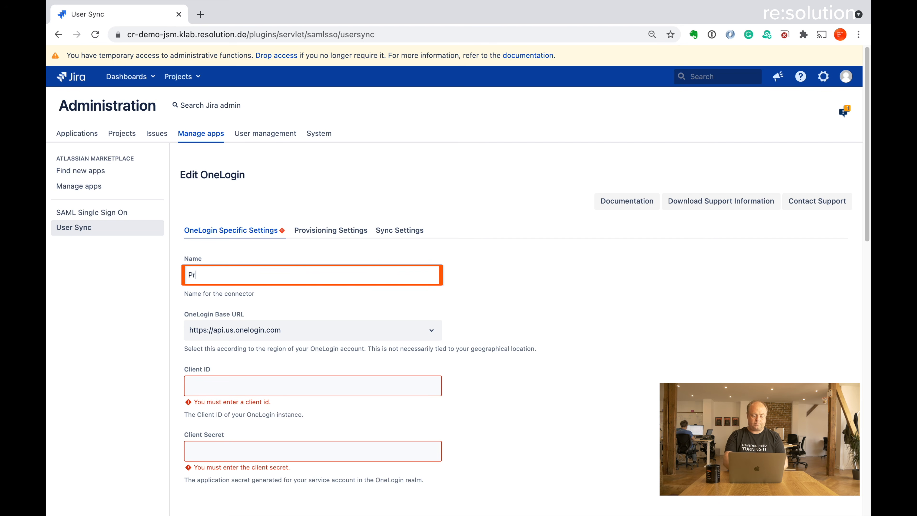
type("od Onelogin")
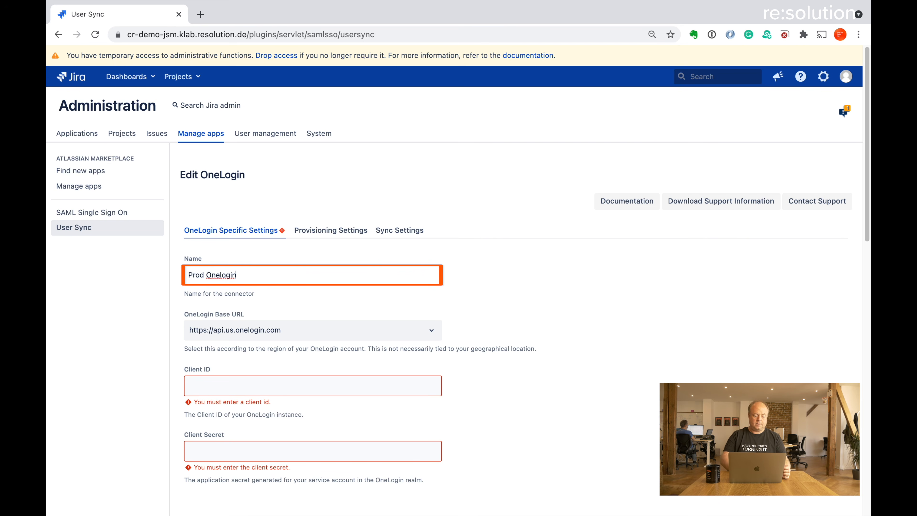
scroll(720, 314, "down", 5)
scroll(540, 327, "down", 2)
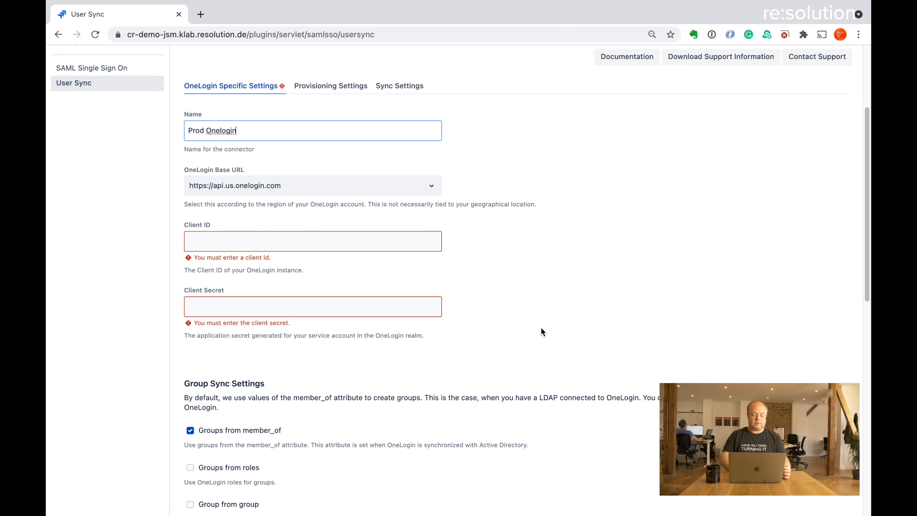
left_click(432, 185)
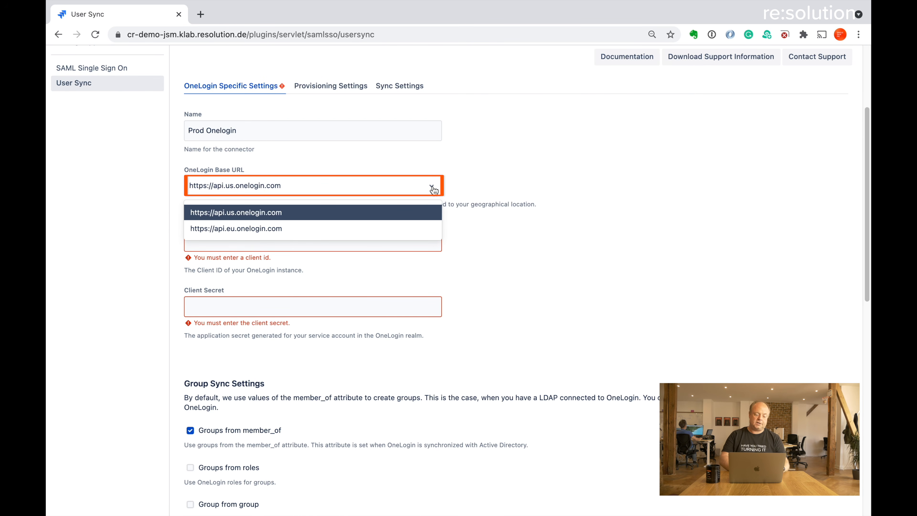
left_click(432, 187)
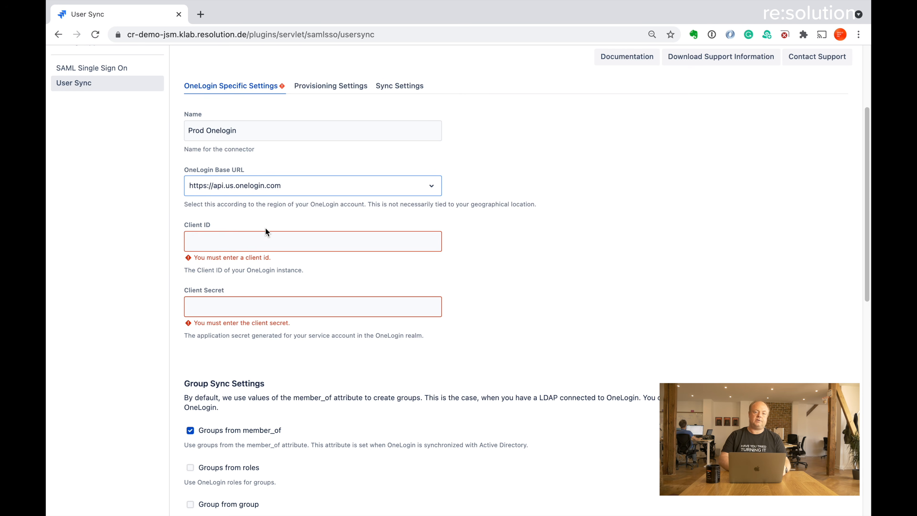
Step: Paste the OneLogin credential's Client ID and Client Secret into the connector's fields
left_click(258, 246)
key("super+v")
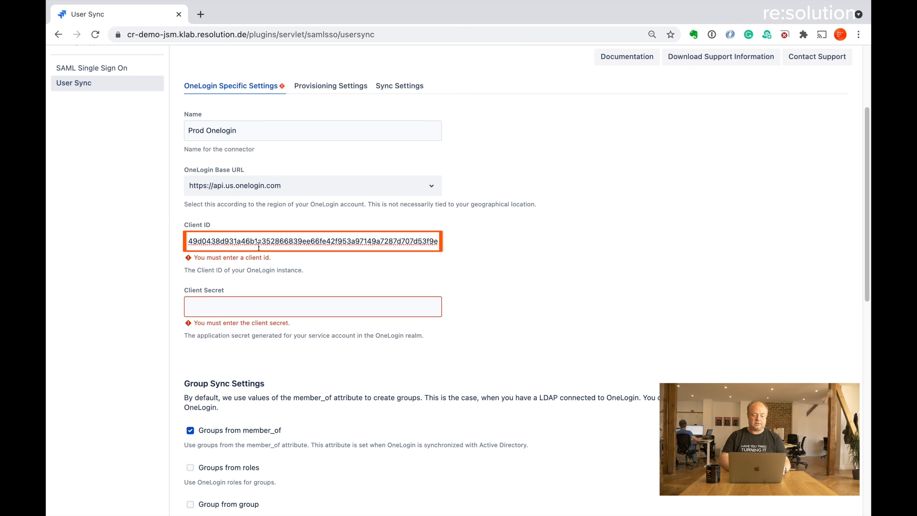
key("ctrl+Right")
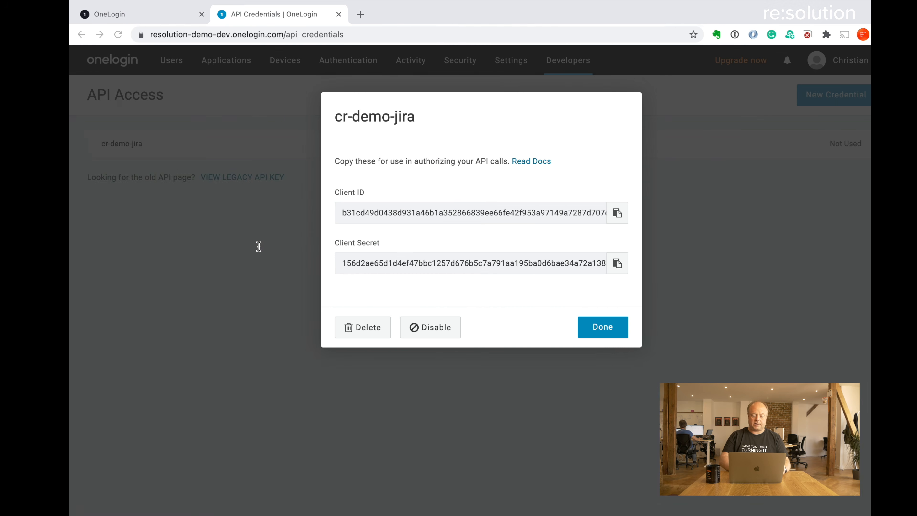
left_click(594, 264)
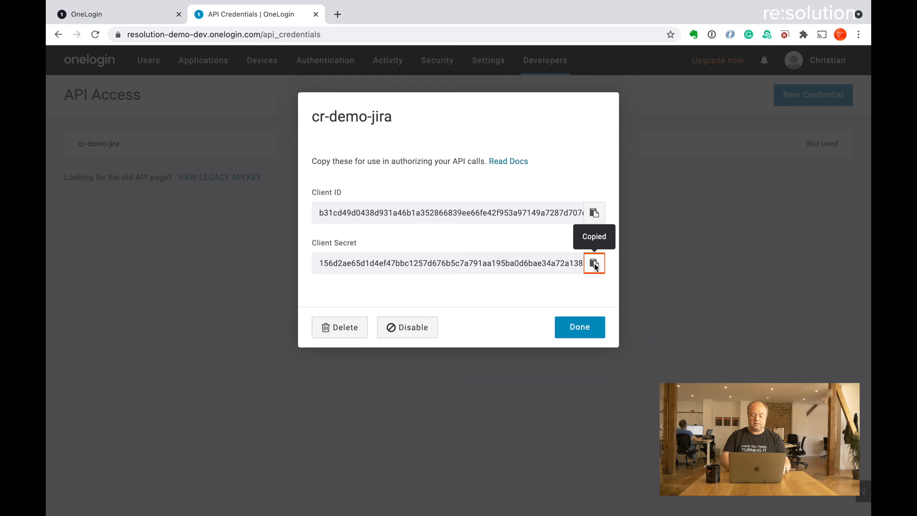
left_click(584, 331)
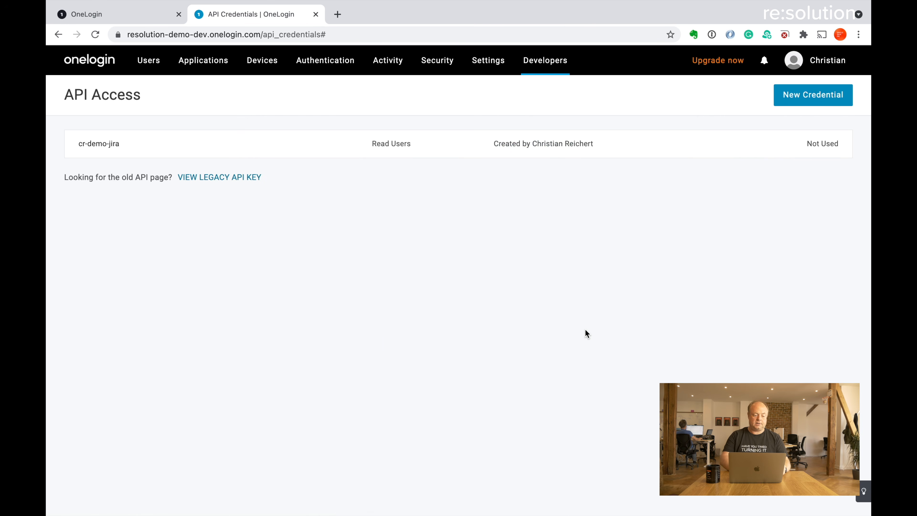
key("ctrl+Left")
left_click(194, 297)
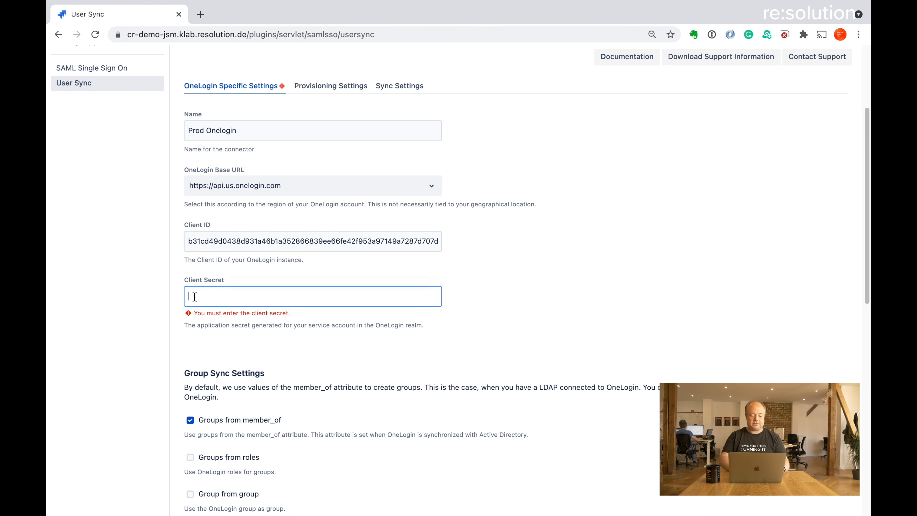
key("super+v")
Step: Turn off Groups from member_of, turn on Groups from roles, and leave Group from group unchecked
scroll(583, 321, "down", 6)
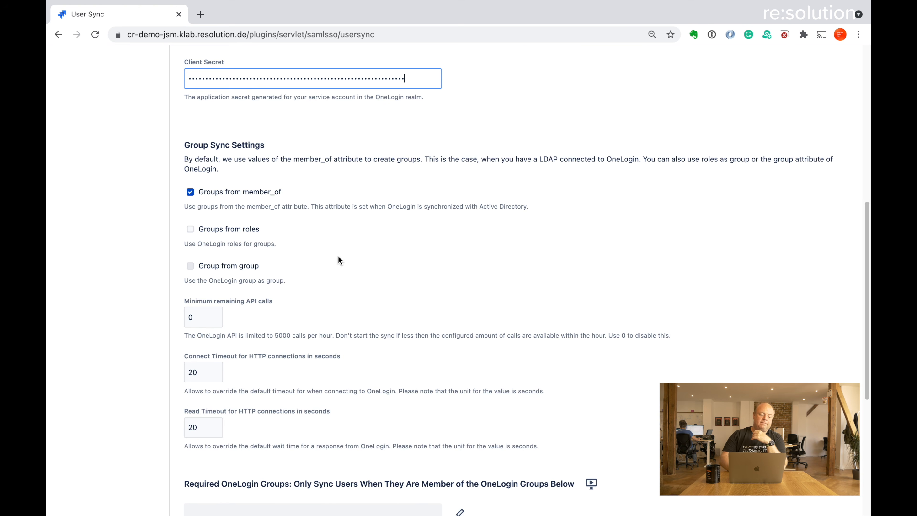
left_click(191, 191)
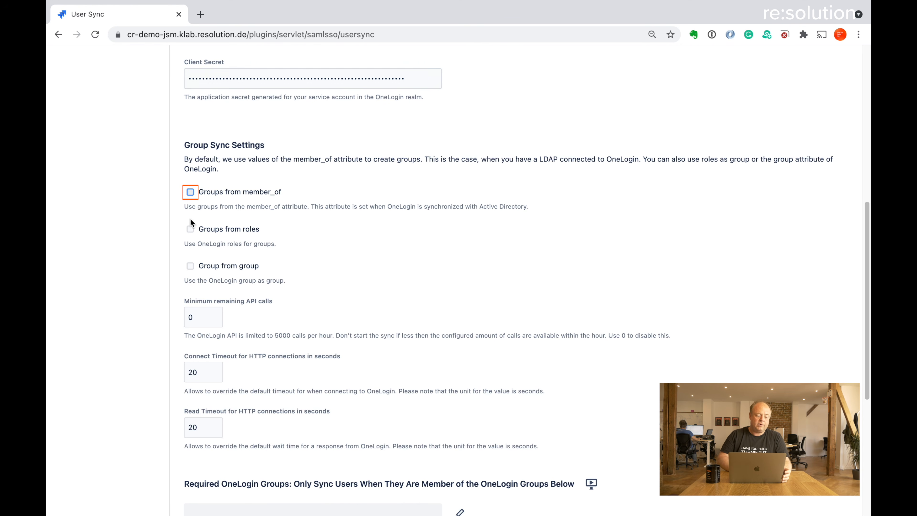
left_click(190, 231)
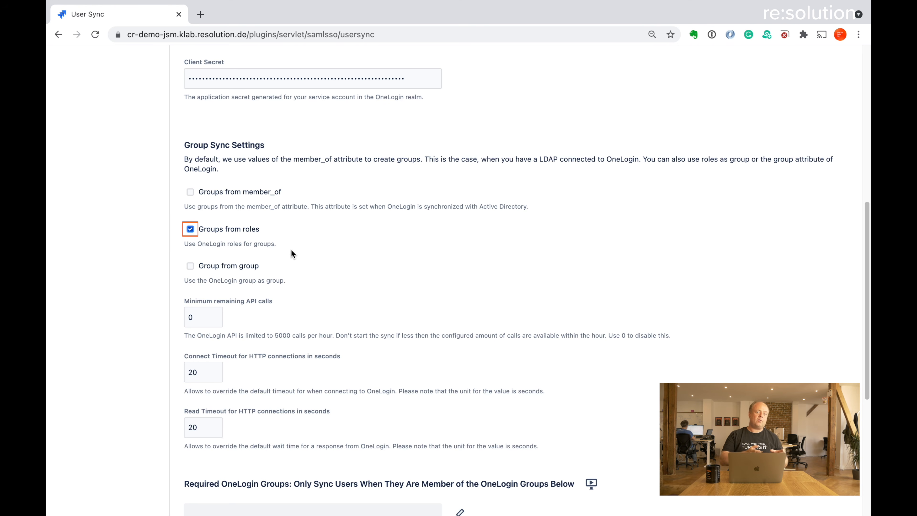
left_click(190, 266)
left_click(190, 229)
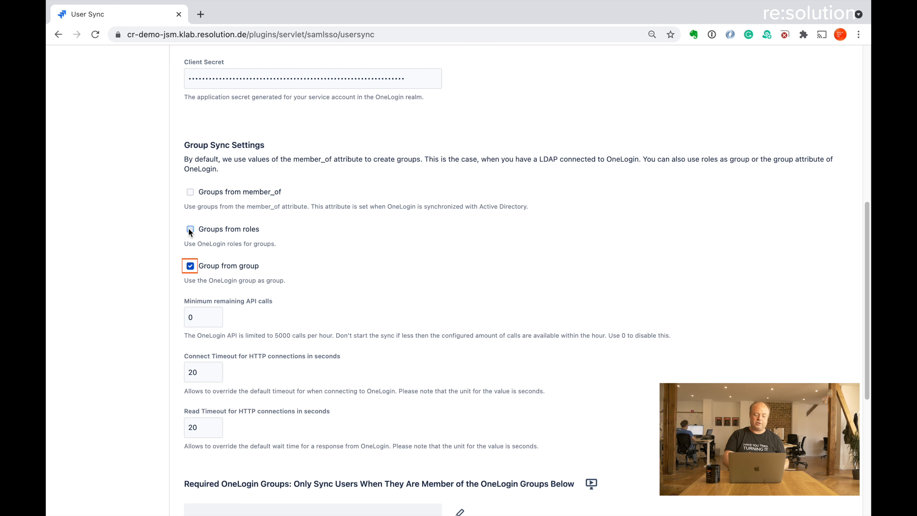
left_click(189, 266)
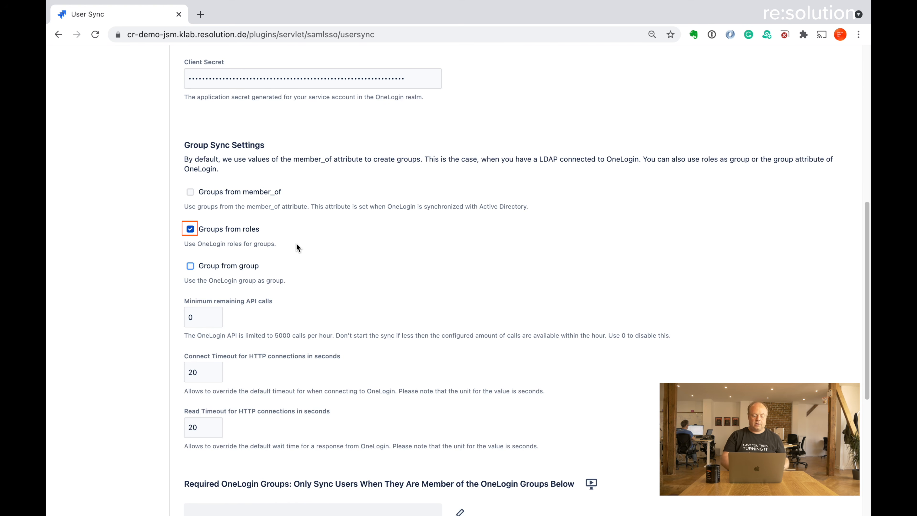
scroll(296, 244, "down", 5)
scroll(296, 246, "down", 4)
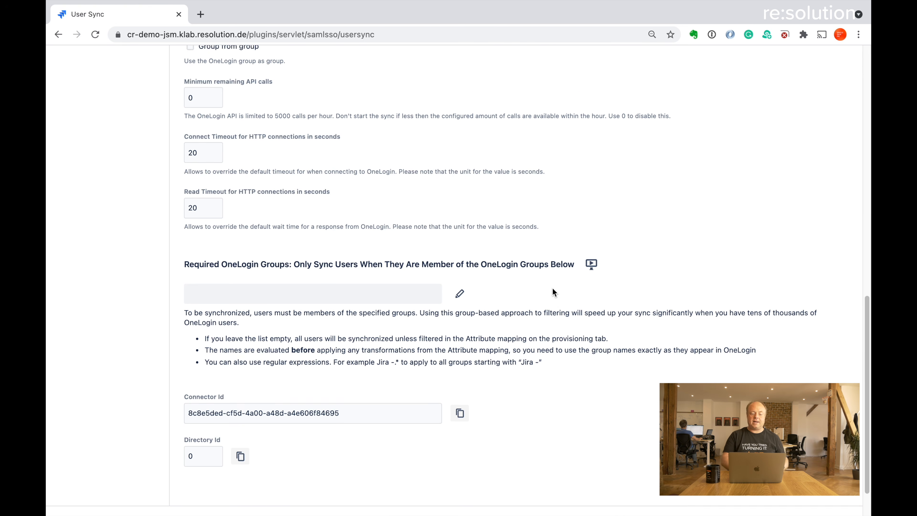
scroll(554, 291, "up", 5)
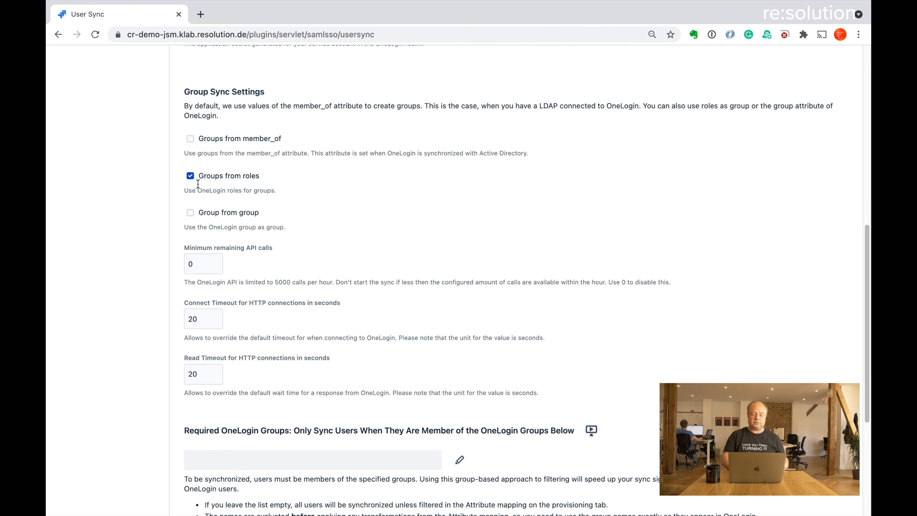
scroll(536, 399, "down", 1)
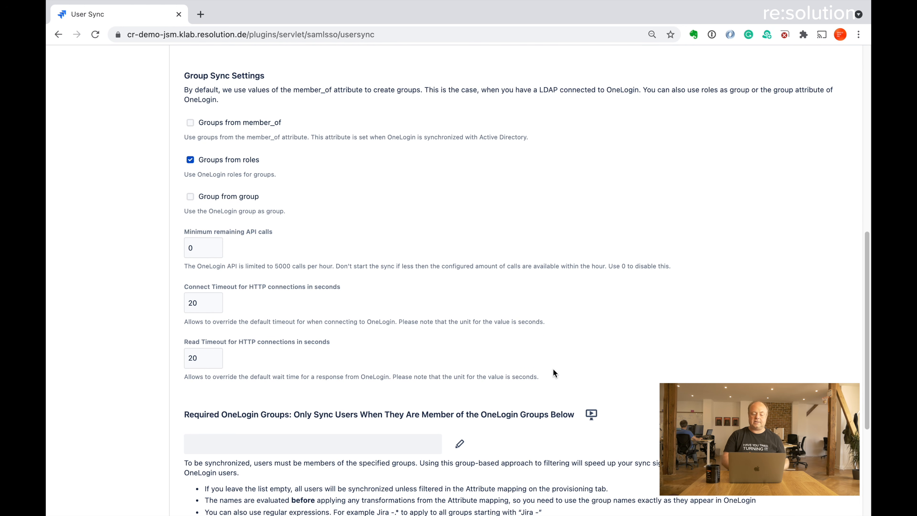
scroll(536, 445, "down", 1)
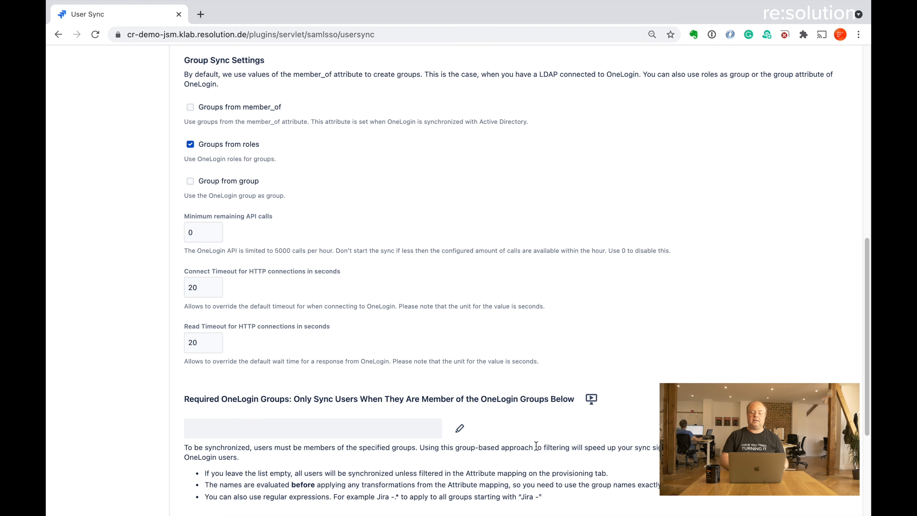
scroll(535, 446, "down", 1)
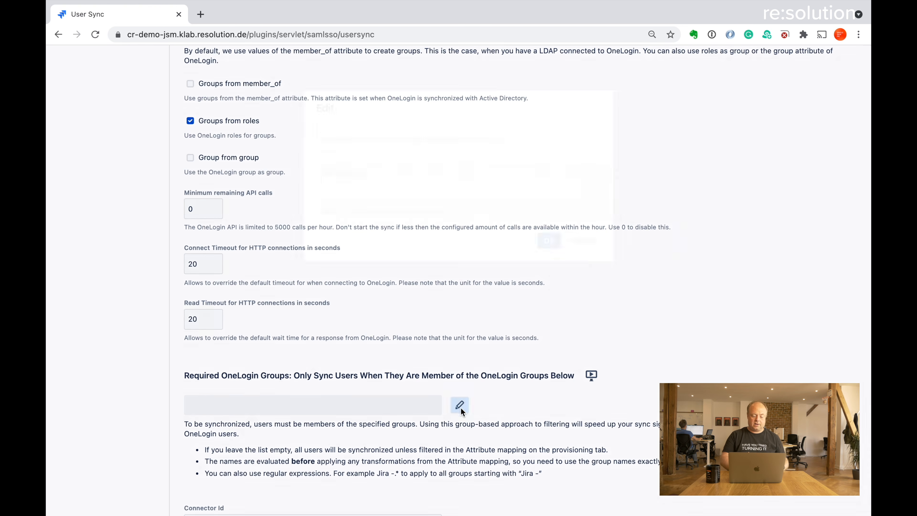
Step: Add jira-software-users to the Required OneLogin Groups list
left_click(459, 405)
left_click(354, 128)
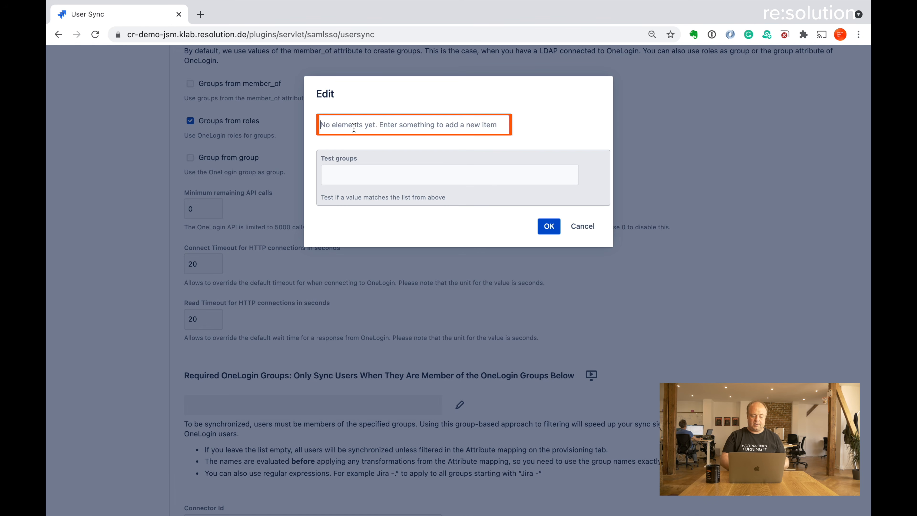
type("jira-so")
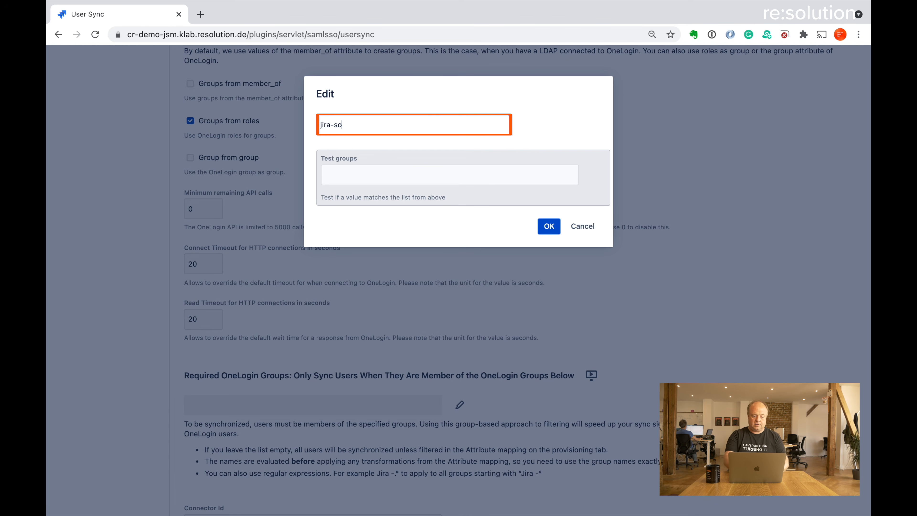
type("ftware")
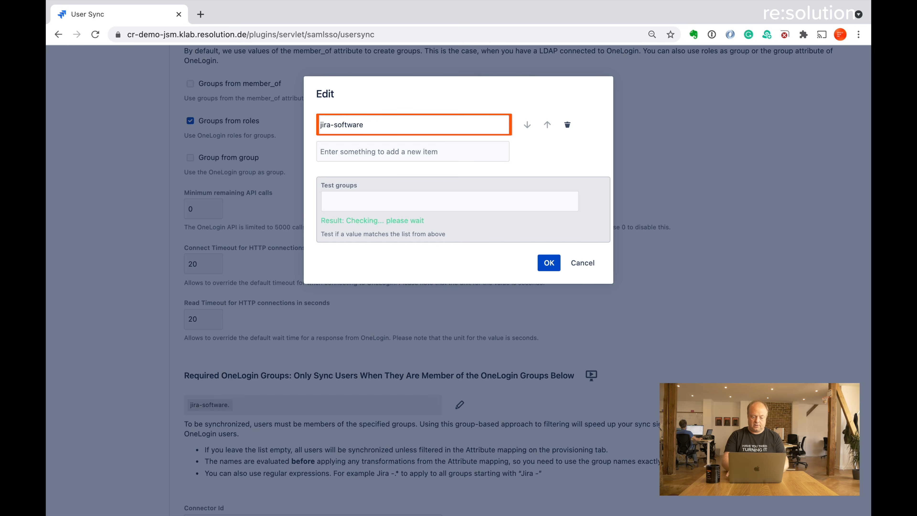
type("-users")
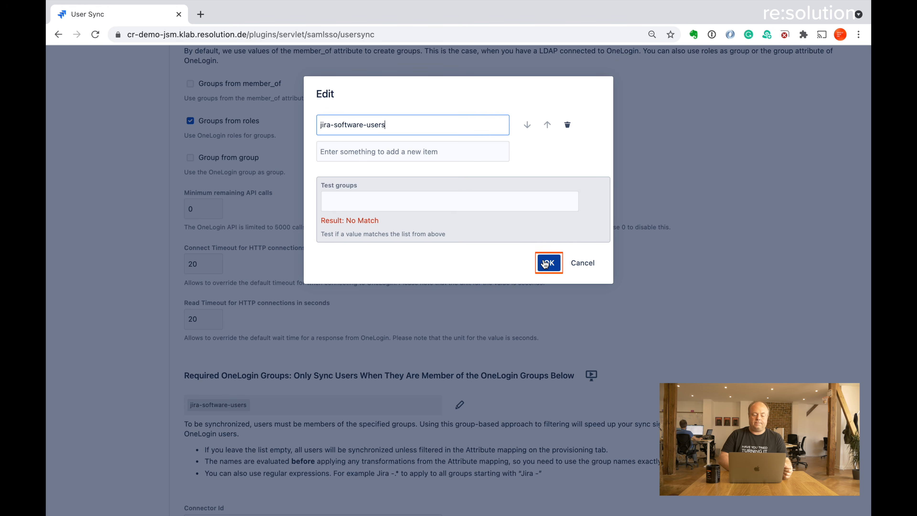
left_click(545, 263)
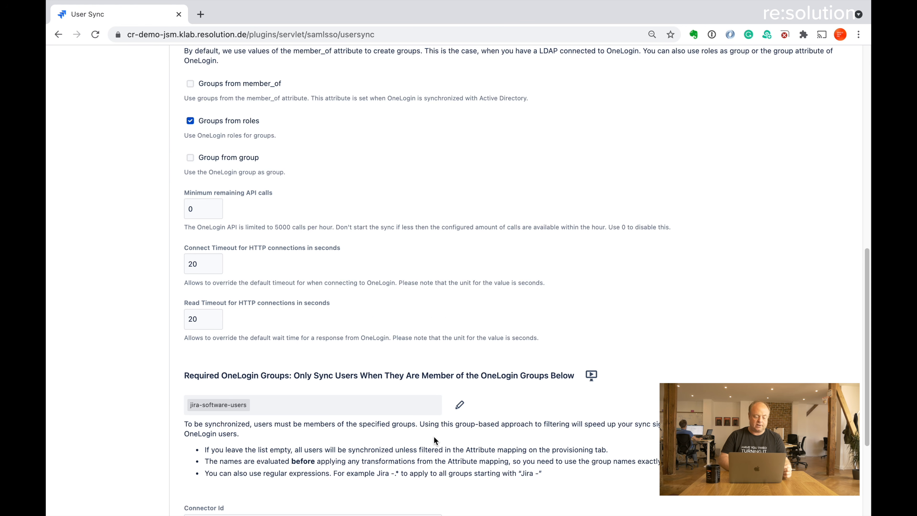
Step: Open the connector's Provisioning Settings and review Copy Behaviour and the always-assigned groups
scroll(436, 439, "down", 3)
scroll(435, 441, "up", 10)
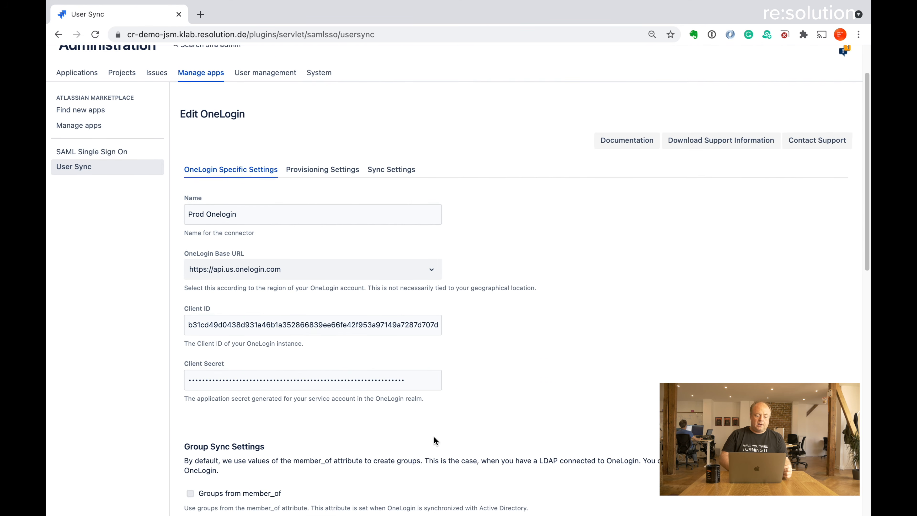
left_click(318, 190)
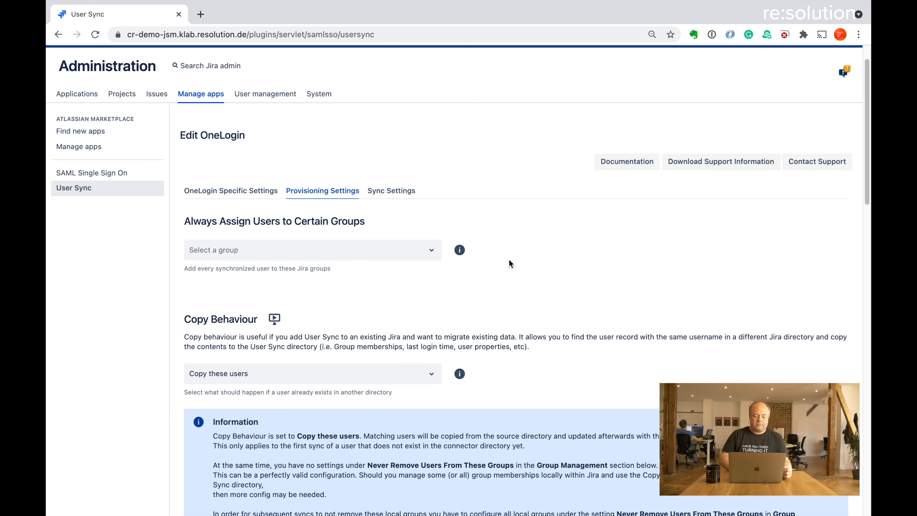
scroll(534, 278, "down", 1)
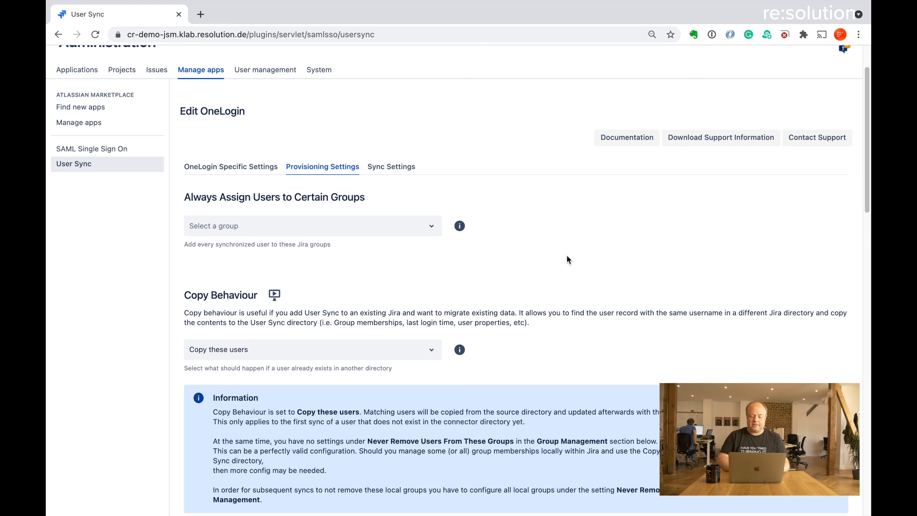
scroll(586, 257, "down", 3)
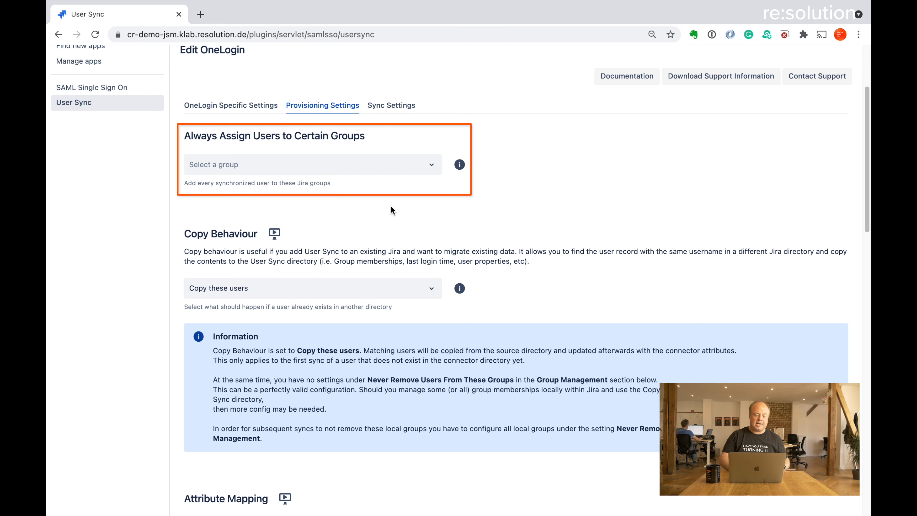
scroll(486, 214, "down", 7)
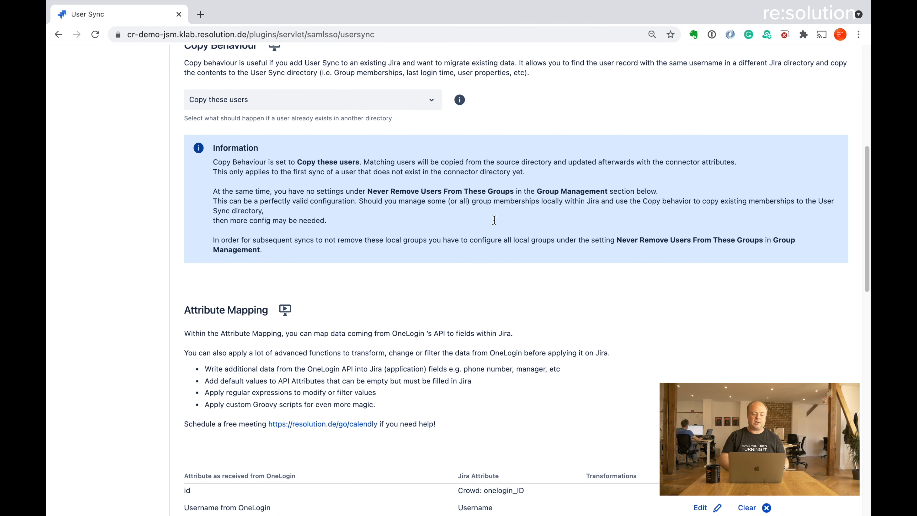
scroll(493, 221, "down", 9)
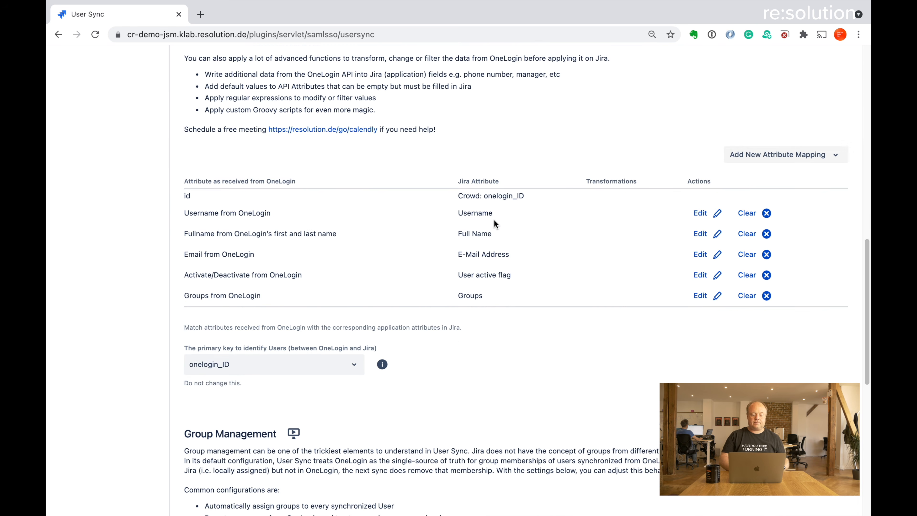
scroll(494, 221, "up", 3)
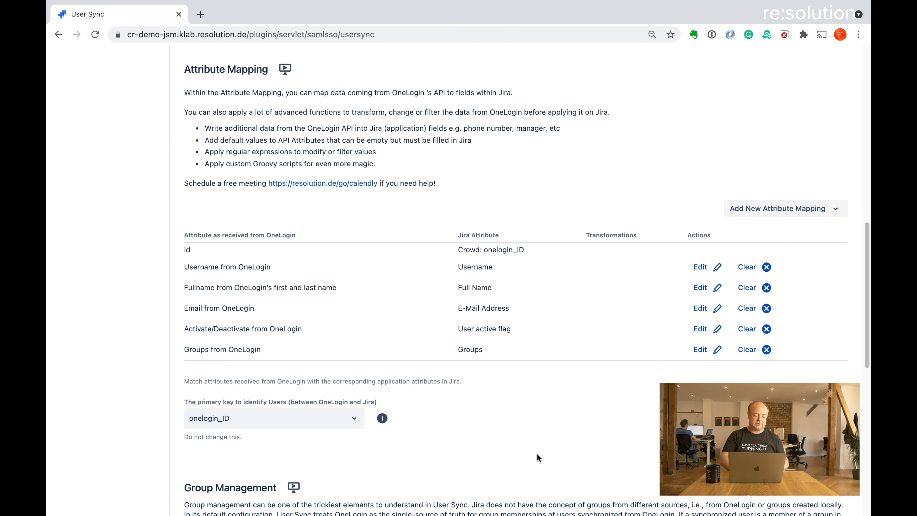
scroll(536, 454, "down", 10)
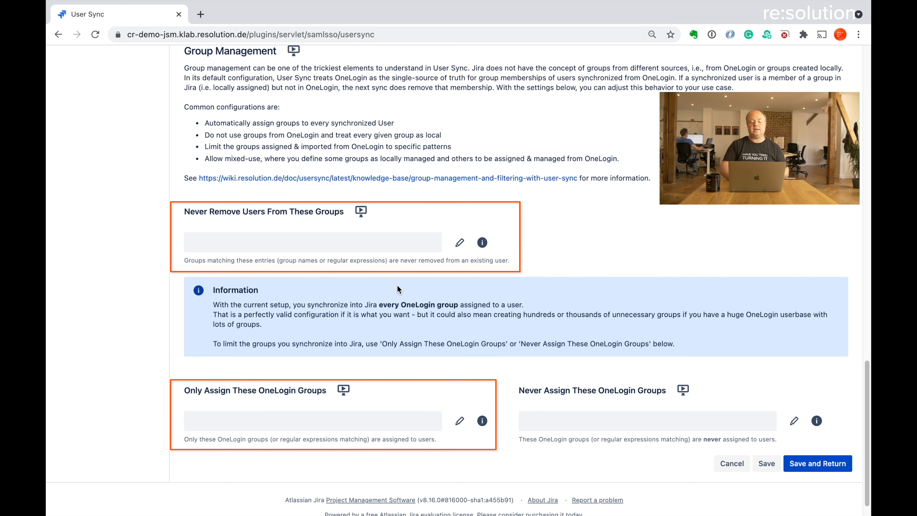
scroll(463, 286, "up", 1)
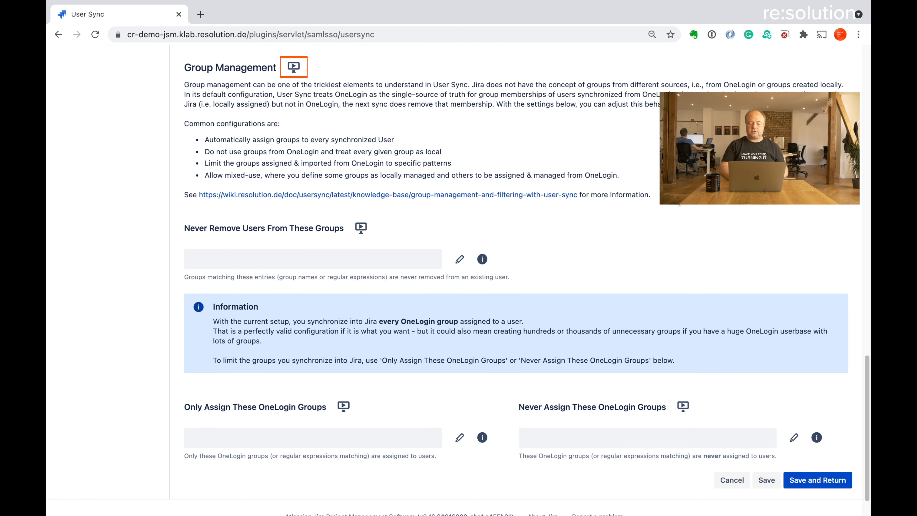
scroll(542, 173, "up", 15)
scroll(678, 205, "up", 10)
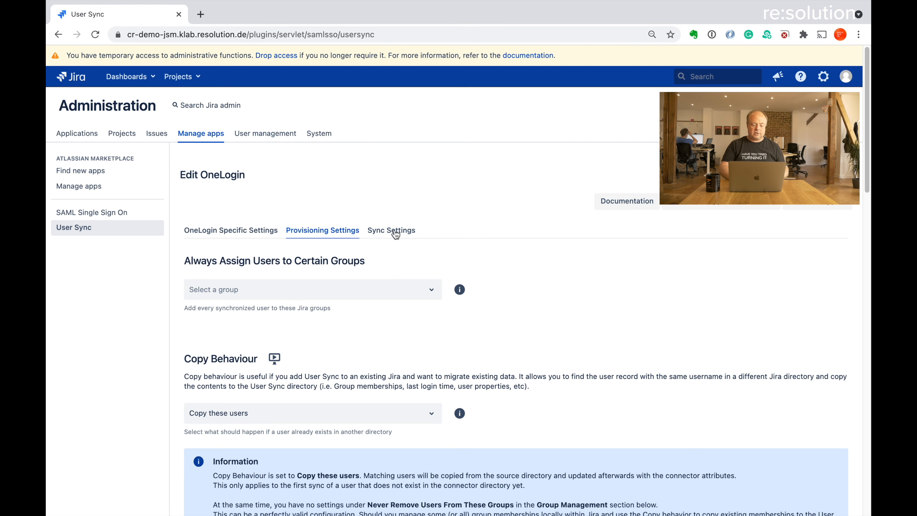
Step: Enable Scheduled Synchronization in Sync Settings, then save the Prod Onelogin connector
left_click(393, 231)
scroll(545, 314, "down", 6)
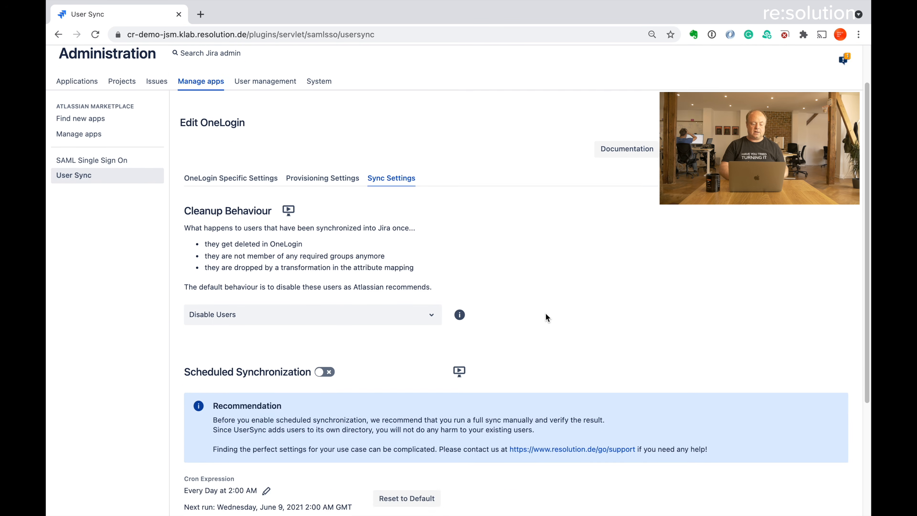
left_click(328, 211)
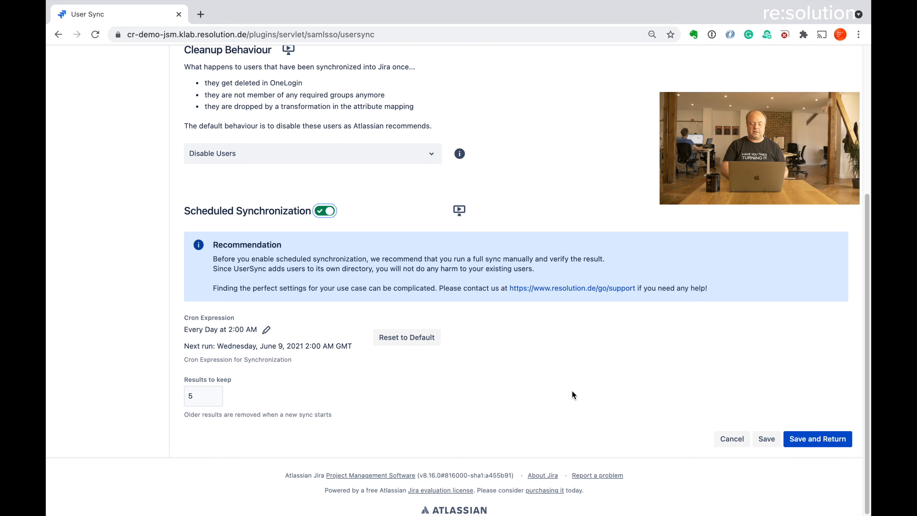
left_click(805, 439)
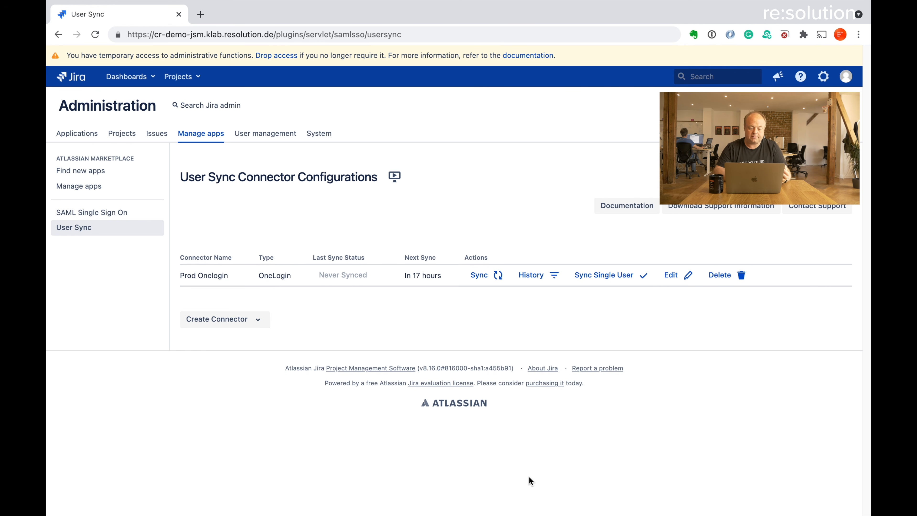
Step: Run a sync for Prod Onelogin, confirm Users Added 1, and close the status report
left_click(481, 278)
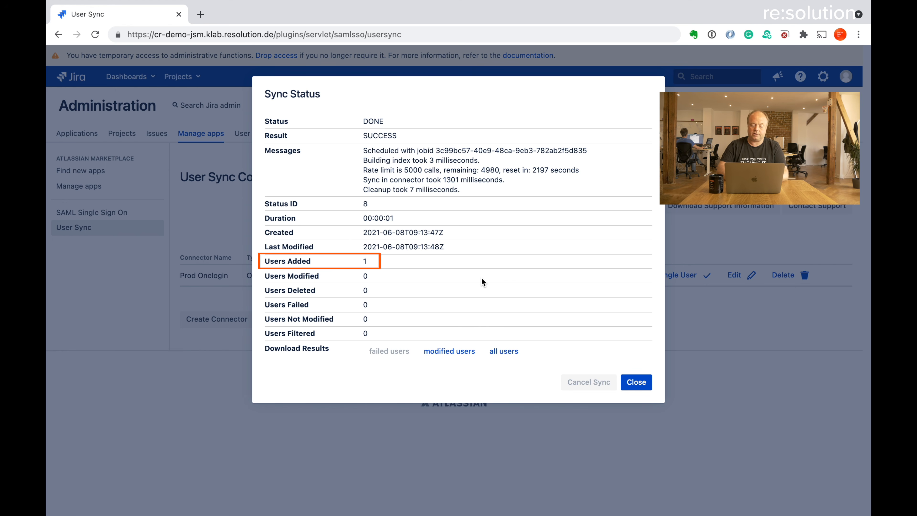
left_click(634, 382)
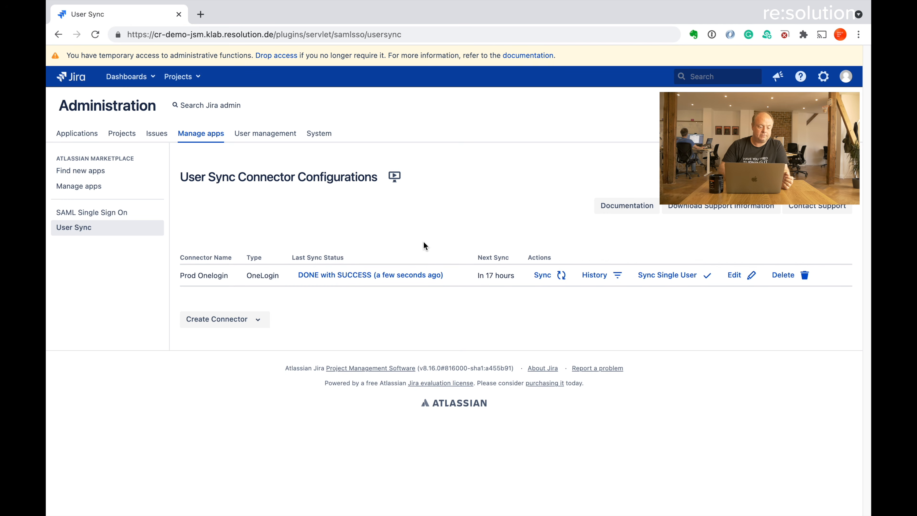
Step: Open User management, entering the admin password to confirm administrator access
left_click(268, 136)
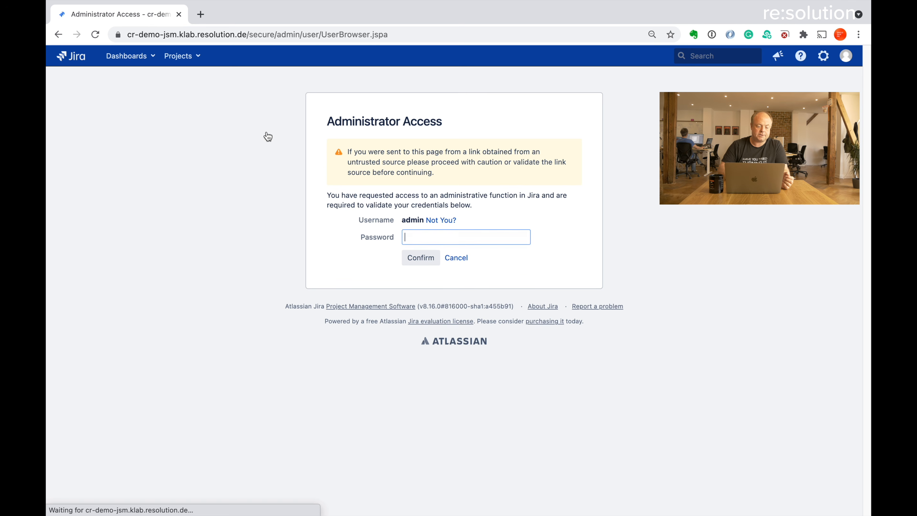
type("admin1234")
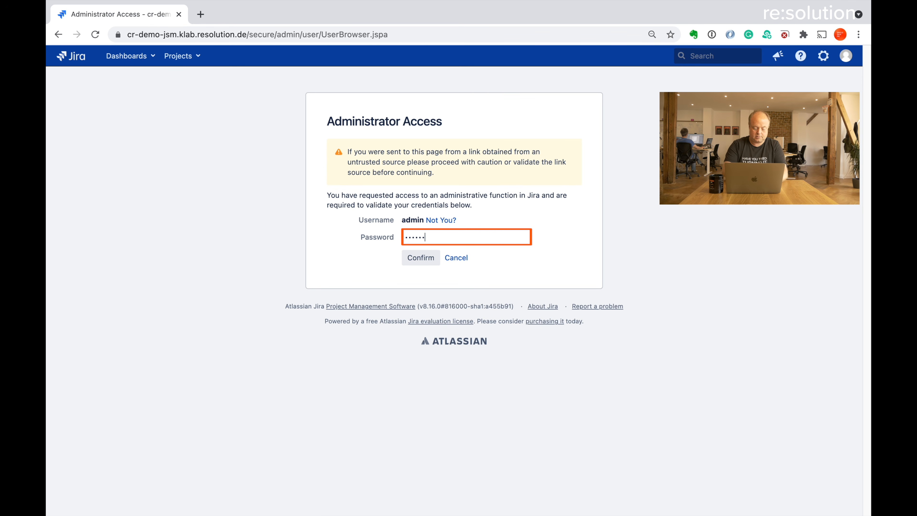
key("Return")
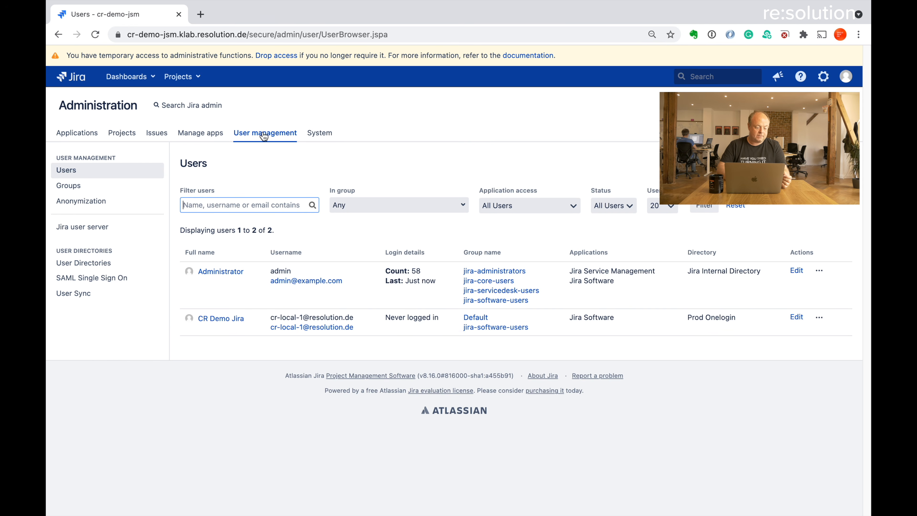
left_click(84, 262)
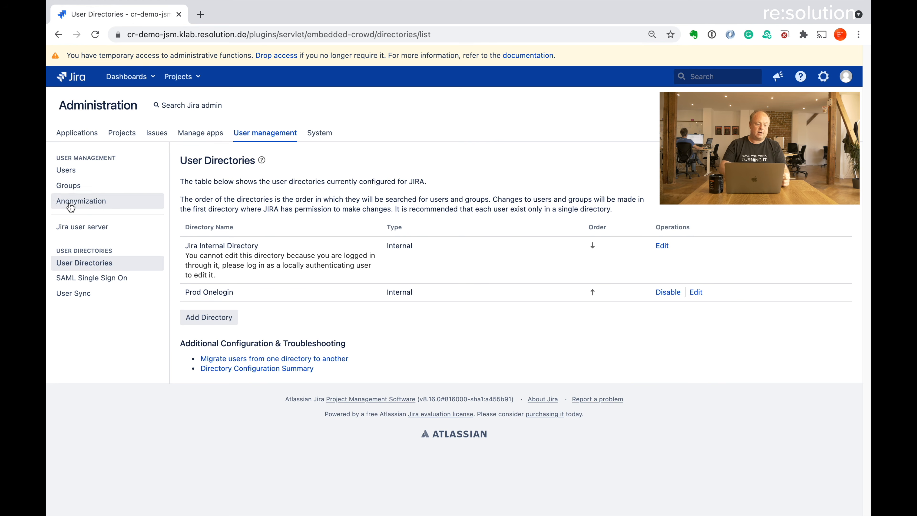
left_click(76, 176)
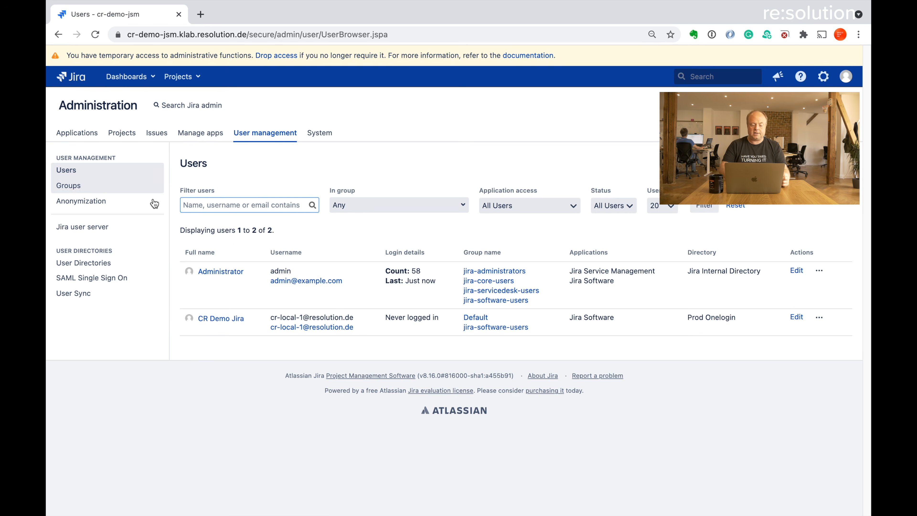